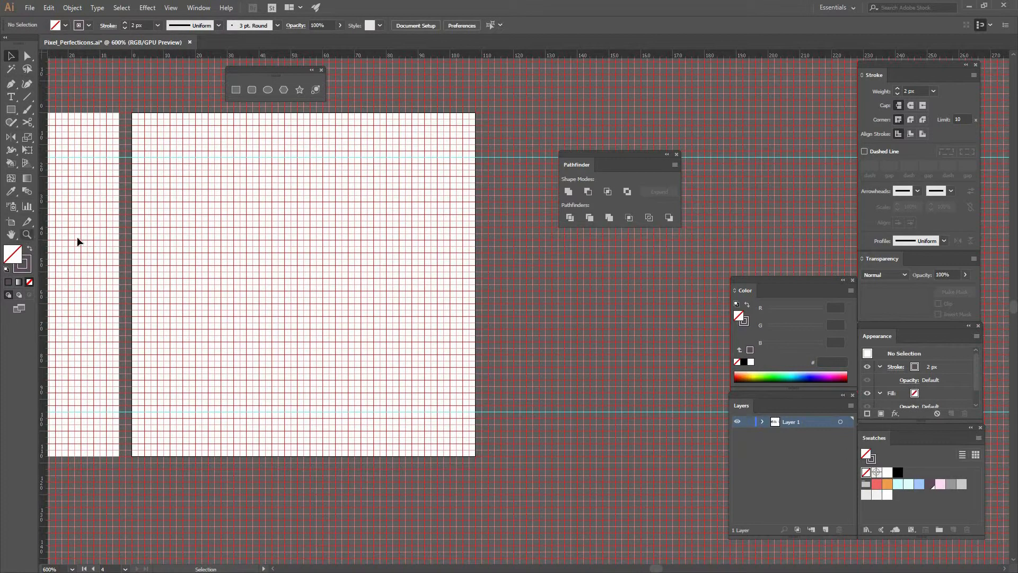
# - Draw a 36 × 6 px rectangle with a 2 px outline in the artboard's upper half and align its stroke to the inside
pyautogui.click(235, 91)
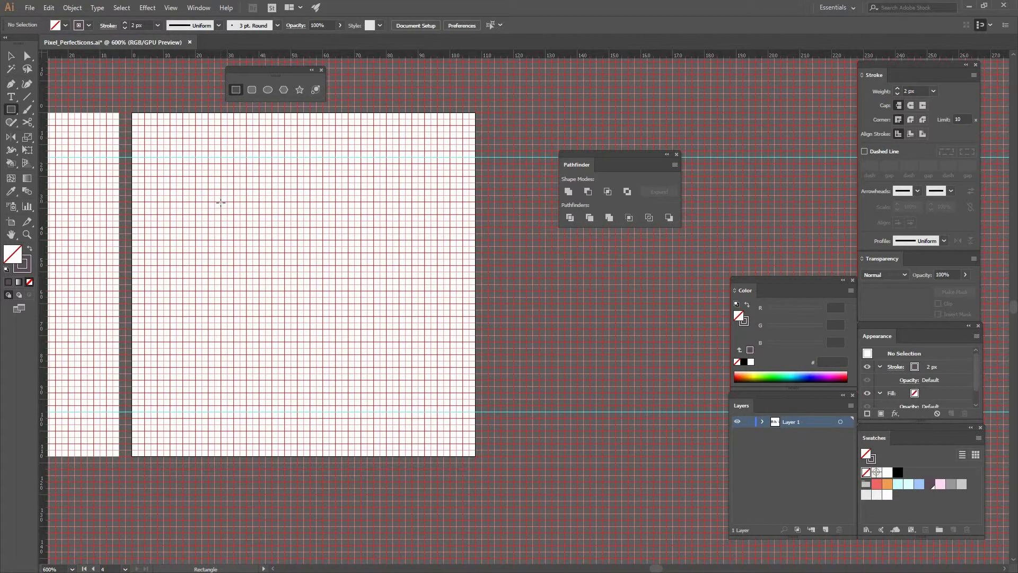
pyautogui.moveTo(291, 218); pyautogui.dragTo(324, 220)
pyautogui.moveTo(334, 220); pyautogui.dragTo(336, 221)
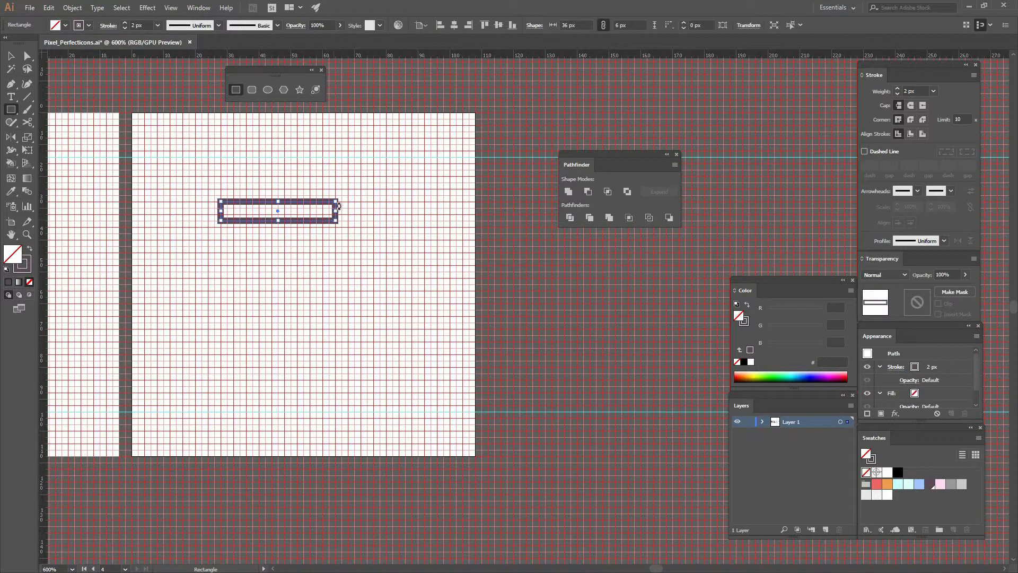
pyautogui.hotkey('ctrl', '+')
pyautogui.hotkey('ctrl', '+')
pyautogui.moveTo(570, 257); pyautogui.dragTo(306, 206)
pyautogui.click(910, 134)
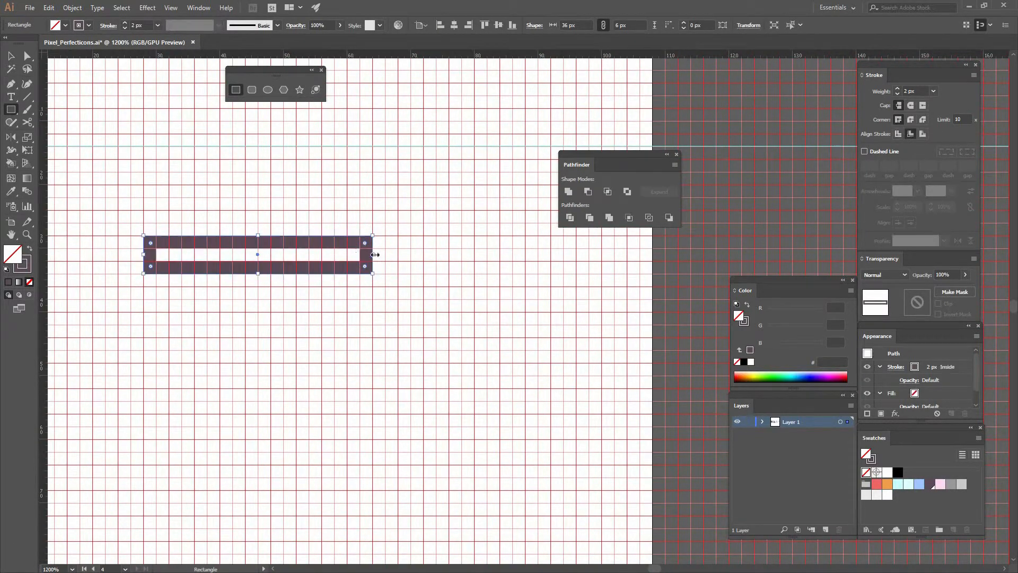
# - Resize the rectangle to 40 × 8 px and center it horizontally on the artboard
pyautogui.press('v')
pyautogui.moveTo(385, 255); pyautogui.dragTo(399, 254)
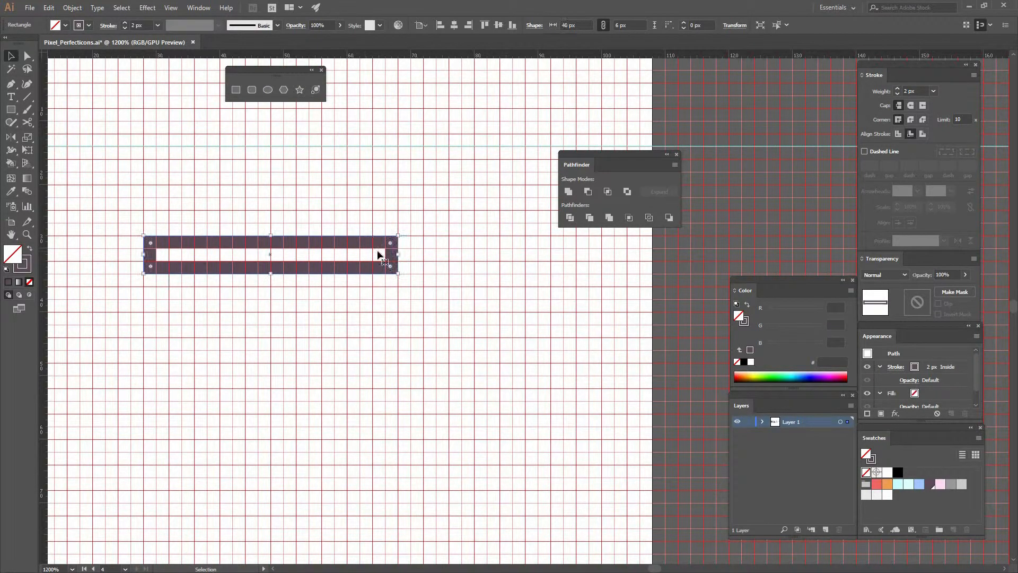
pyautogui.moveTo(270, 274); pyautogui.dragTo(336, 295)
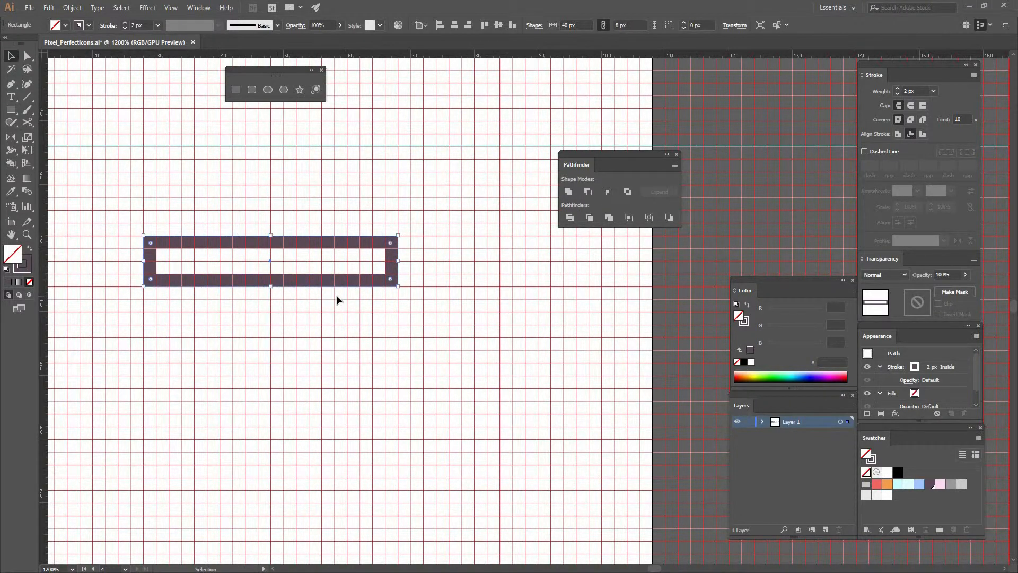
pyautogui.click(382, 268)
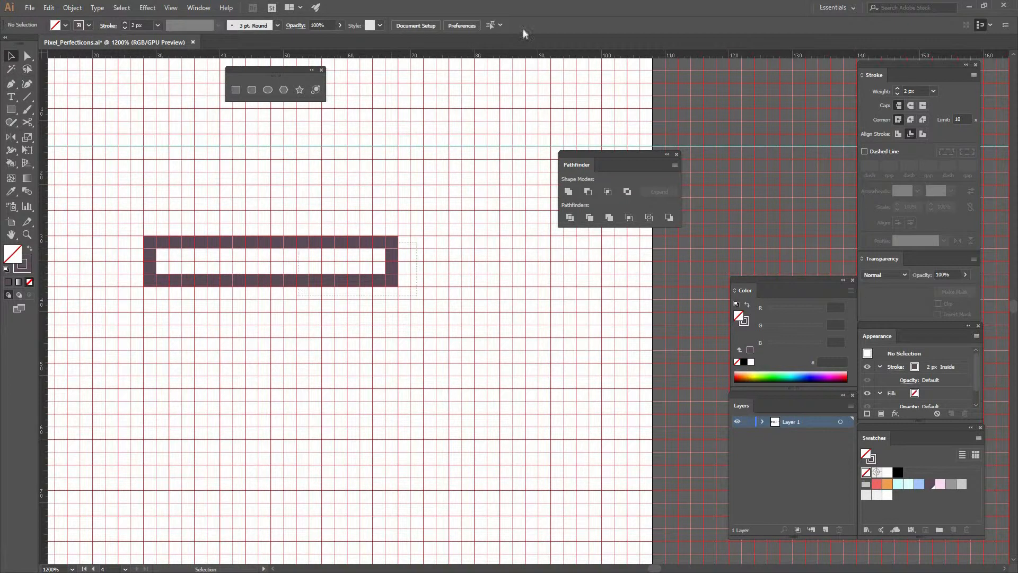
pyautogui.click(396, 283)
pyautogui.click(453, 25)
pyautogui.click(337, 227)
# - Draw a 28 × 46 px body rectangle hanging down from the lower stroke of the top bar
pyautogui.moveTo(353, 229); pyautogui.dragTo(345, 173)
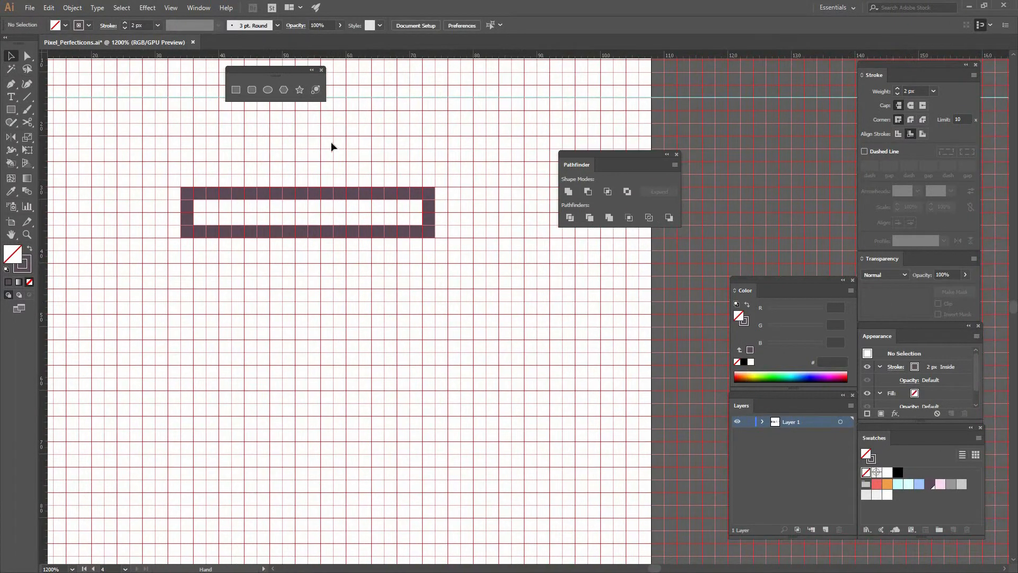
pyautogui.click(236, 89)
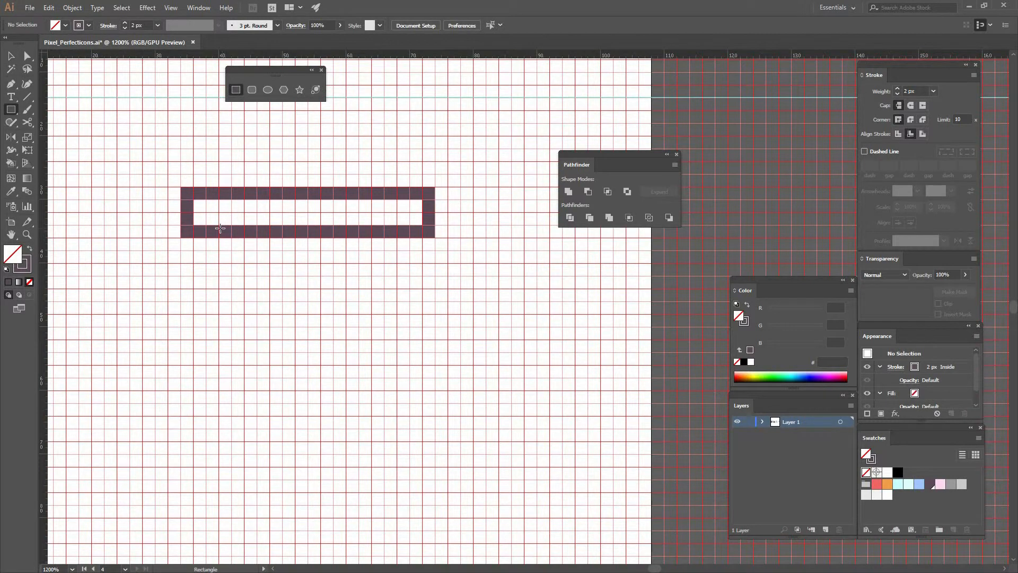
pyautogui.moveTo(313, 473)
pyautogui.mouseDown()
pyautogui.moveTo(408, 527)
pyautogui.moveTo(396, 520)
pyautogui.moveTo(395, 329)
pyautogui.moveTo(382, 420)
pyautogui.mouseUp()
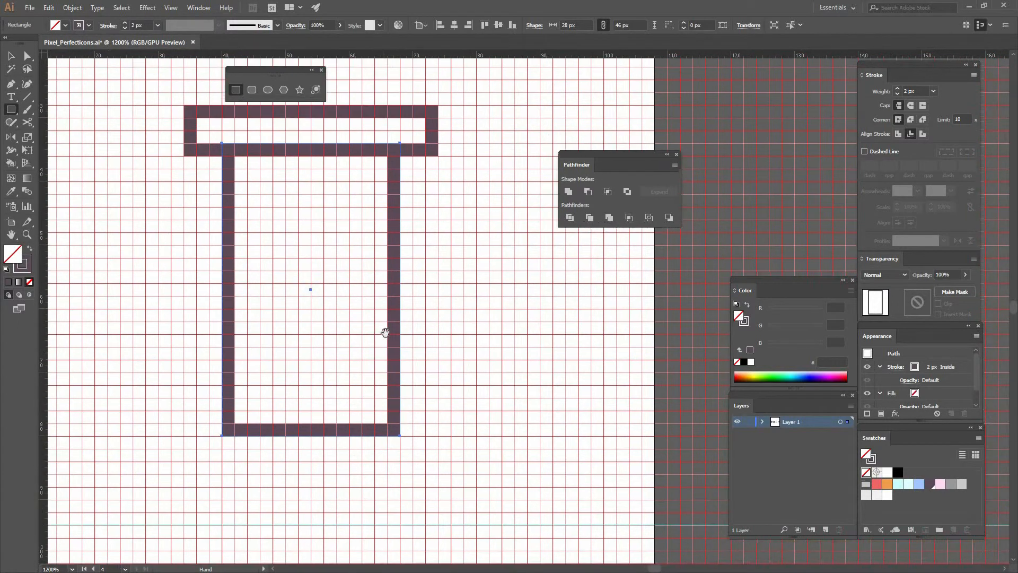
pyautogui.press('v')
# - Draw a thin 2 × 18 px stem rectangle beneath the body, standing on the lower guide and overlapping the body's lower edge
pyautogui.moveTo(317, 438); pyautogui.dragTo(284, 273)
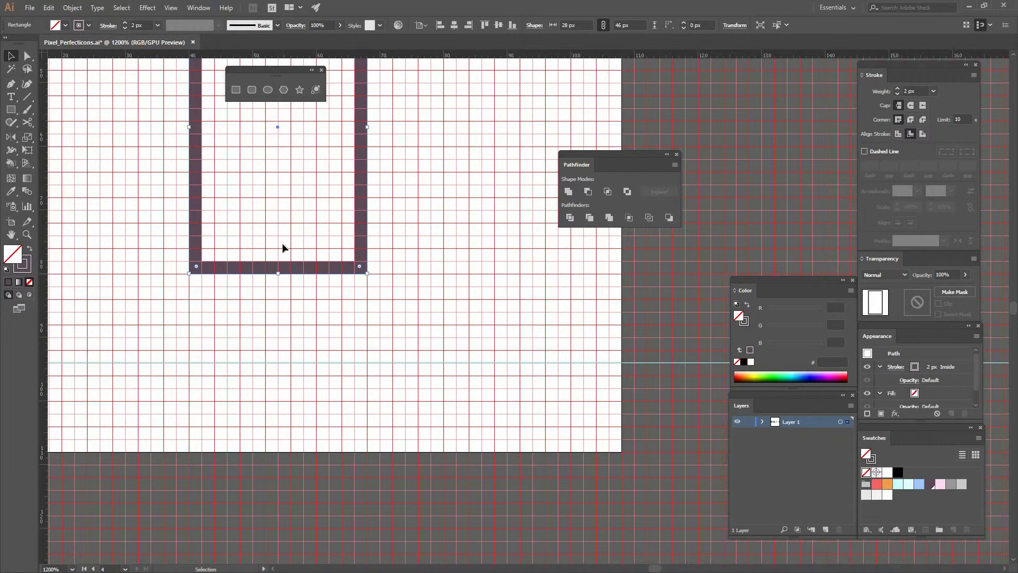
pyautogui.moveTo(297, 217); pyautogui.dragTo(304, 245)
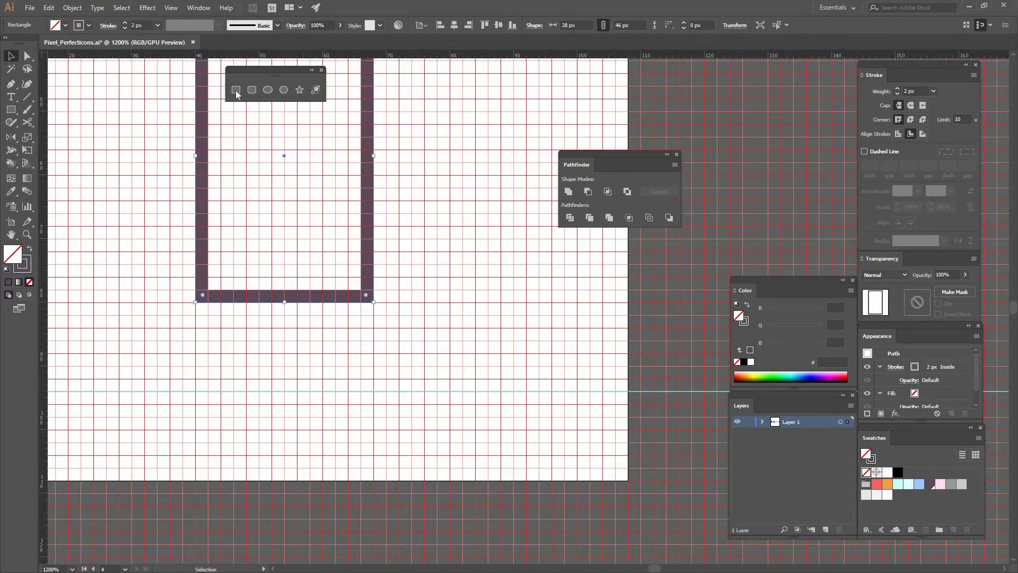
pyautogui.click(235, 90)
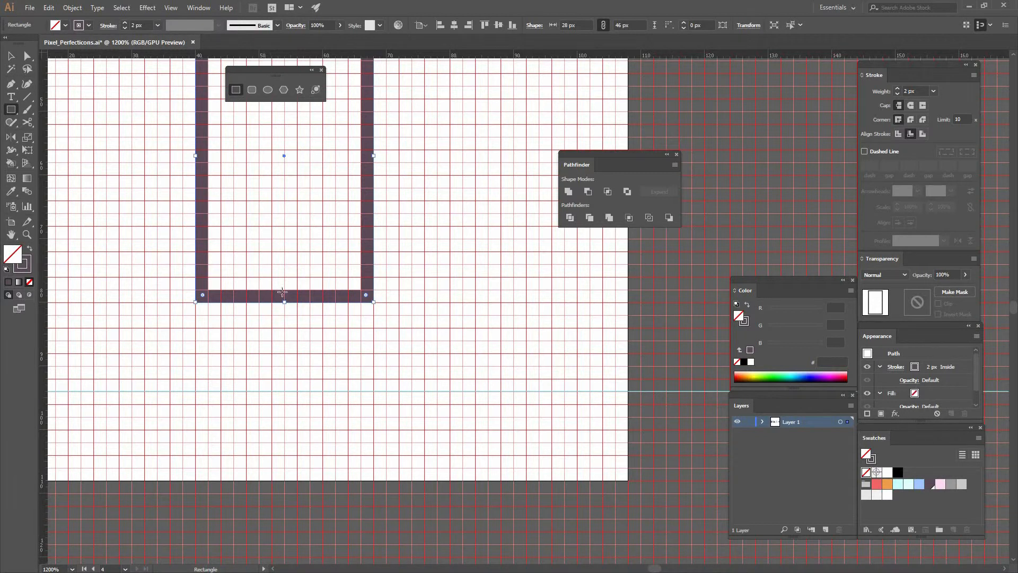
pyautogui.moveTo(290, 392)
pyautogui.mouseDown()
pyautogui.moveTo(307, 344)
pyautogui.moveTo(294, 272)
pyautogui.mouseUp()
pyautogui.press('v')
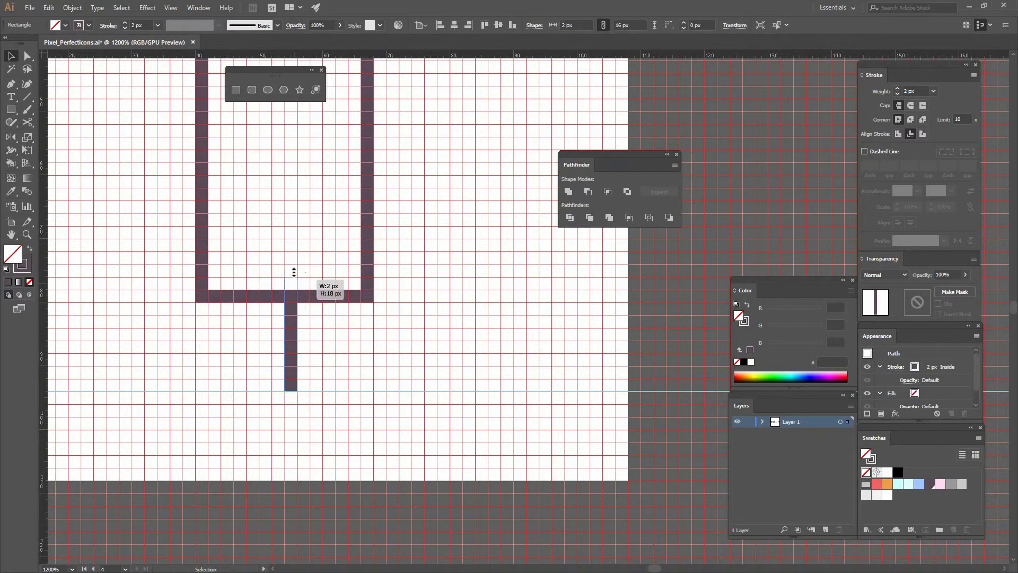
# - Shorten the body rectangle from its lower edge to a height of 40 px
pyautogui.click(282, 296)
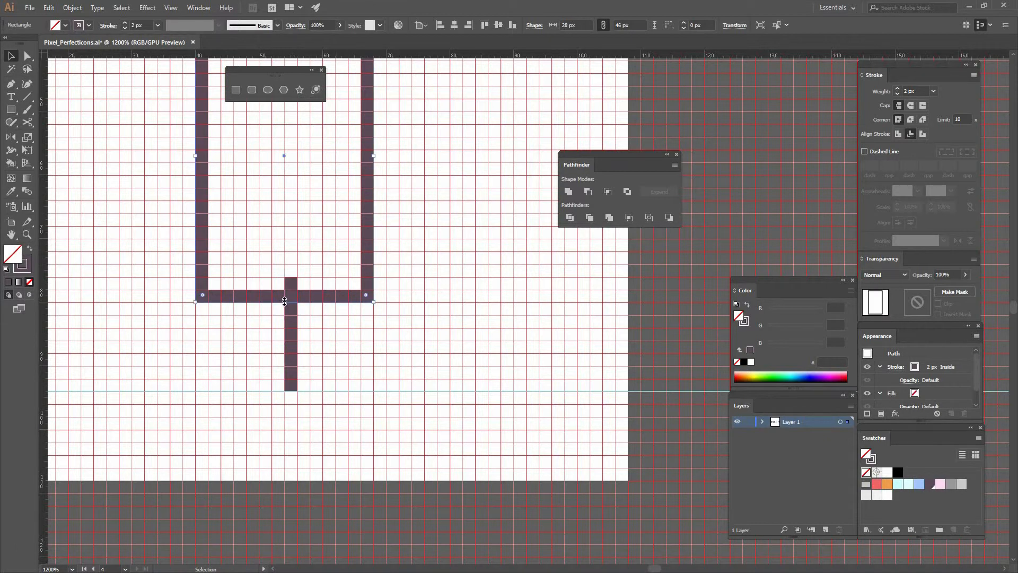
pyautogui.moveTo(286, 258); pyautogui.dragTo(286, 264)
pyautogui.scroll(5, 384, 285)
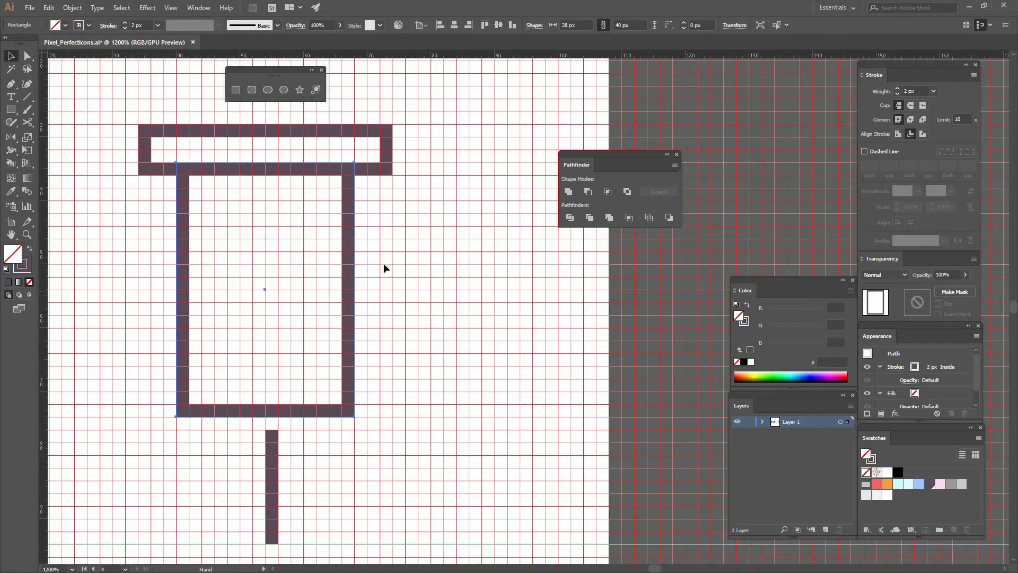
# - Try to narrow the top bar and body together by scaling them from the right side, and undo it
pyautogui.keyDown('shift'); pyautogui.click(367, 206); pyautogui.keyUp('shift')
pyautogui.moveTo(352, 306); pyautogui.dragTo(336, 306)
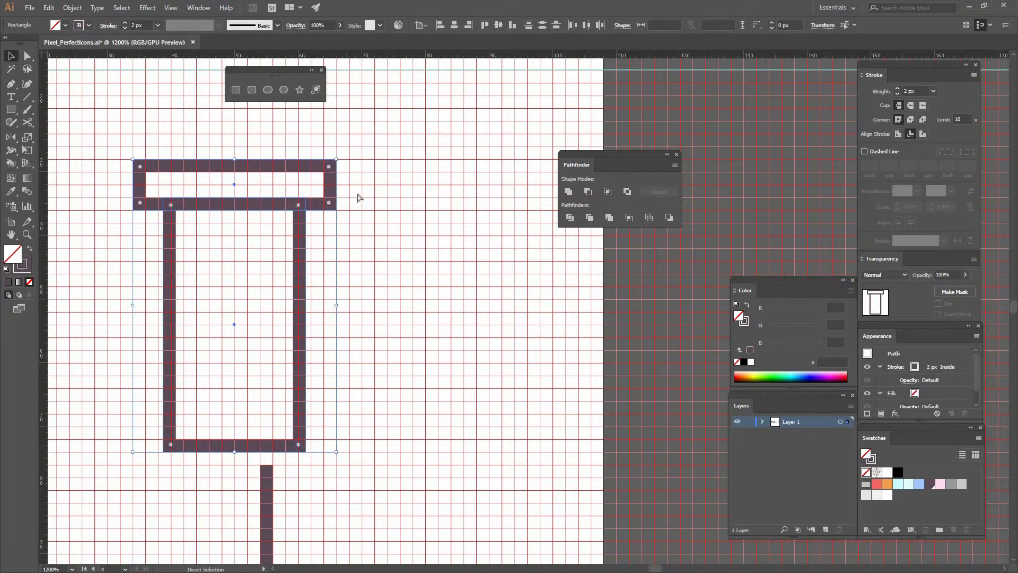
pyautogui.hotkey('ctrl', 'z')
# - Move the right and left anchor points of both the top bar and the body inward by 4 px per side
pyautogui.press('a')
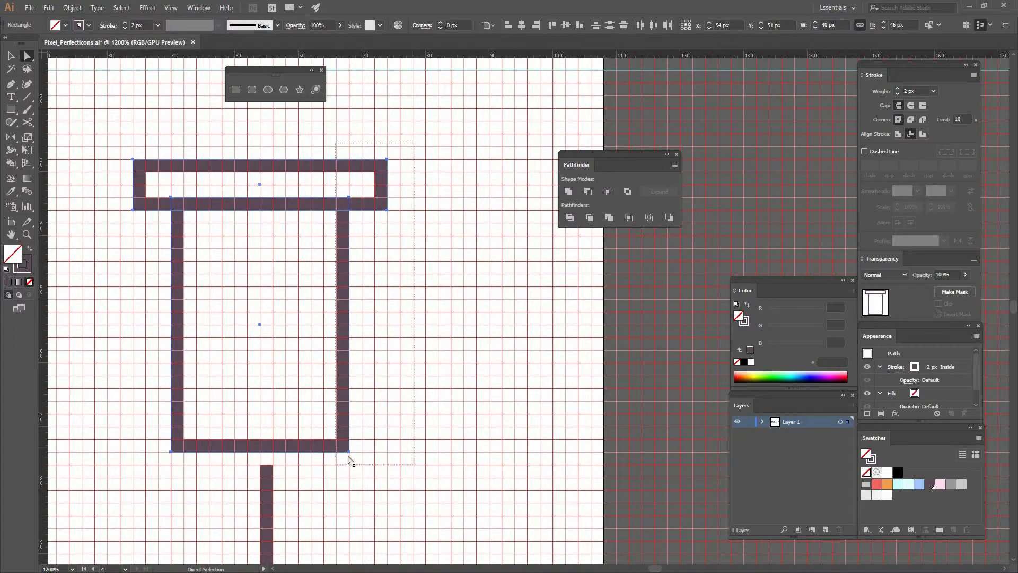
pyautogui.moveTo(348, 460); pyautogui.dragTo(349, 451)
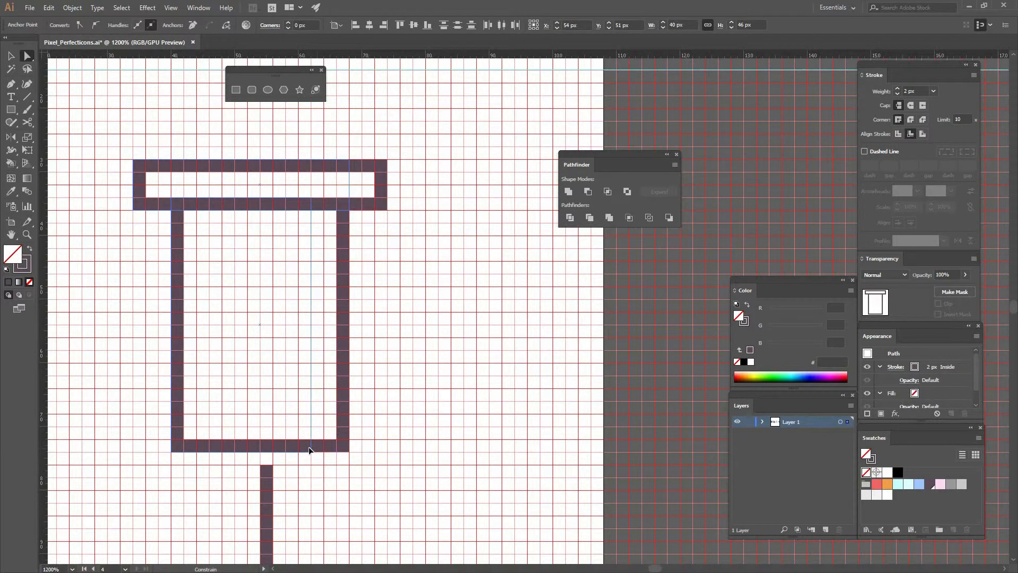
pyautogui.press('Left')
pyautogui.press('Left')
pyautogui.press('Left')
pyautogui.press('Left')
pyautogui.press('Left')
pyautogui.press('Left')
pyautogui.moveTo(311, 451)
pyautogui.mouseDown()
pyautogui.moveTo(349, 452)
pyautogui.moveTo(323, 452)
pyautogui.mouseUp()
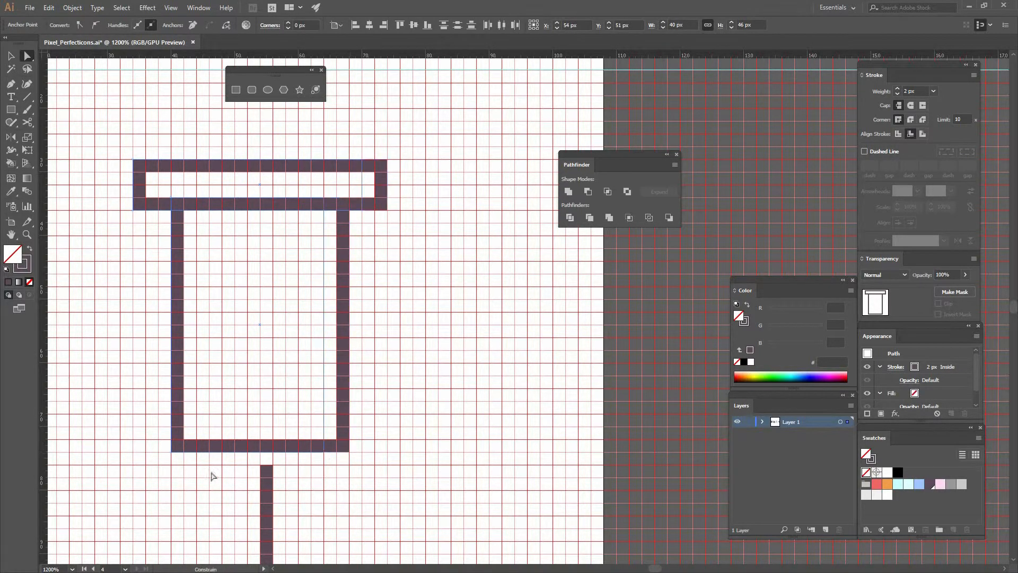
pyautogui.click(171, 451)
pyautogui.moveTo(127, 135); pyautogui.dragTo(199, 453)
# - Center the top bar and the body horizontally on the artboard
pyautogui.press('space')
pyautogui.press('v')
pyautogui.click(391, 373)
pyautogui.moveTo(391, 373); pyautogui.dragTo(394, 333)
pyautogui.moveTo(393, 133); pyautogui.dragTo(245, 382)
pyautogui.click(453, 25)
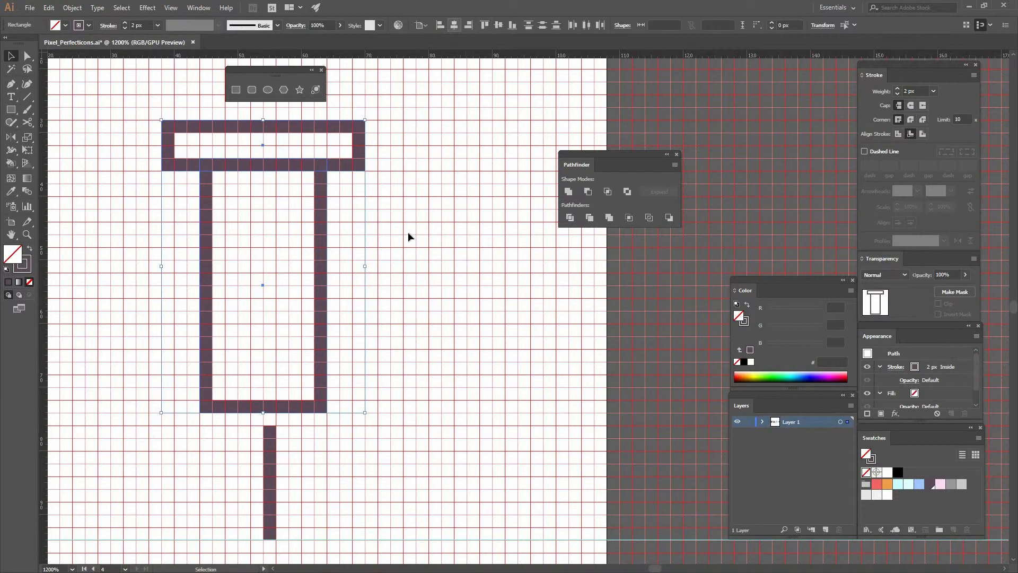
pyautogui.click(377, 303)
# - Draw a small neck rectangle at the body's lower edge and size it to 14 × 8 px, centered around the stem
pyautogui.press('space')
pyautogui.moveTo(353, 332); pyautogui.dragTo(397, 148)
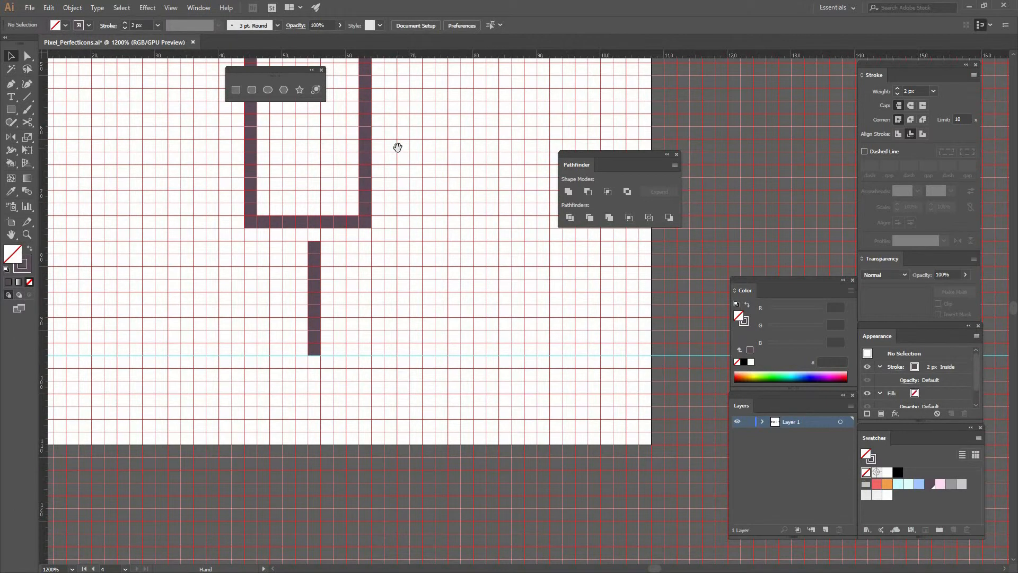
pyautogui.click(236, 90)
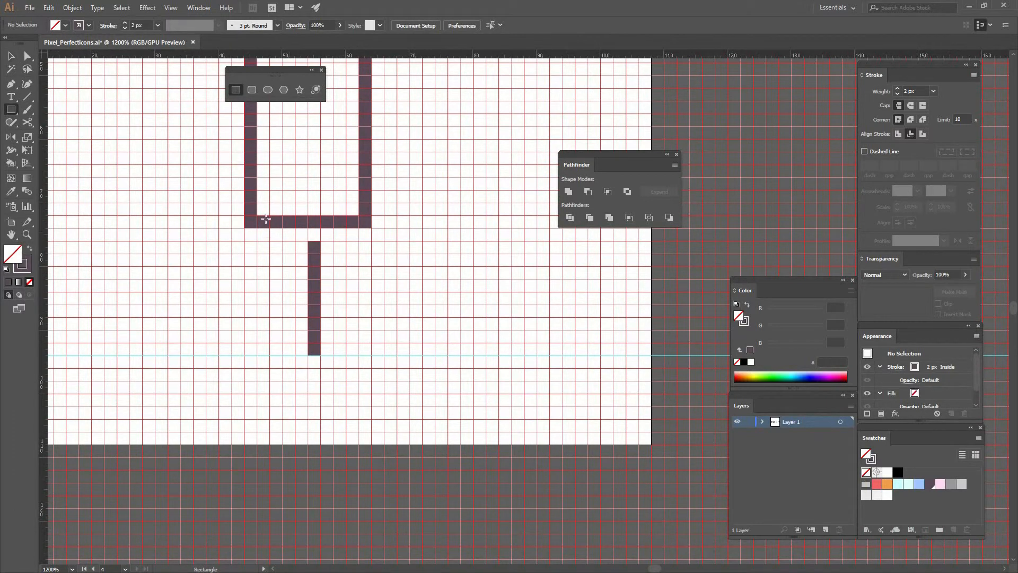
pyautogui.moveTo(269, 215)
pyautogui.mouseDown()
pyautogui.moveTo(296, 265)
pyautogui.moveTo(345, 266)
pyautogui.mouseUp()
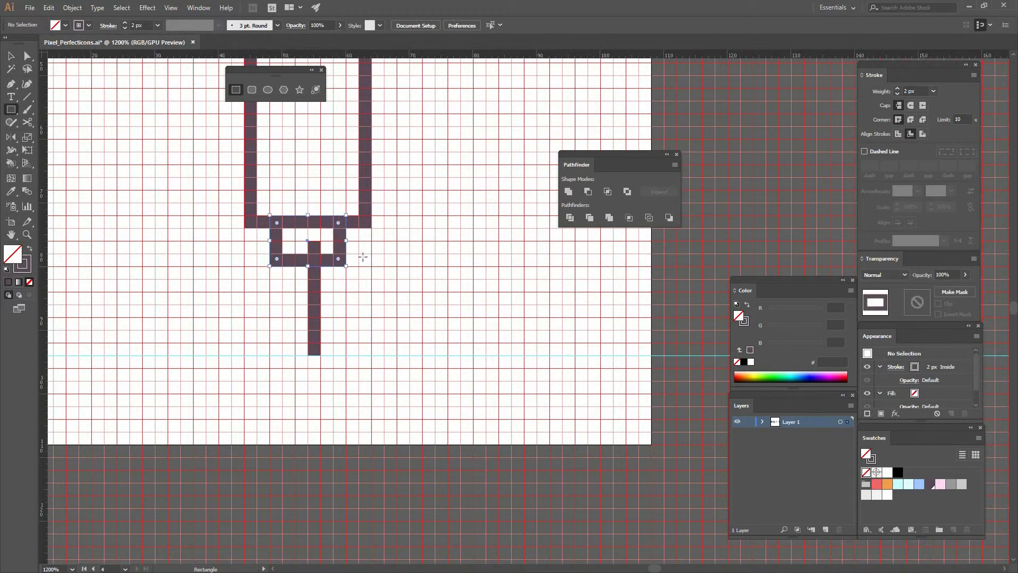
pyautogui.press('v')
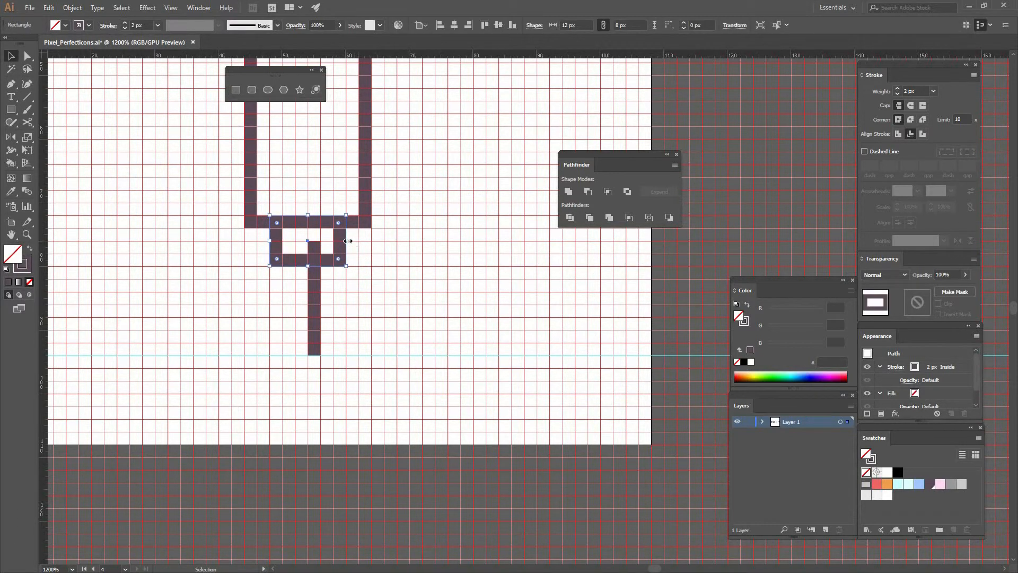
pyautogui.moveTo(357, 241); pyautogui.dragTo(358, 241)
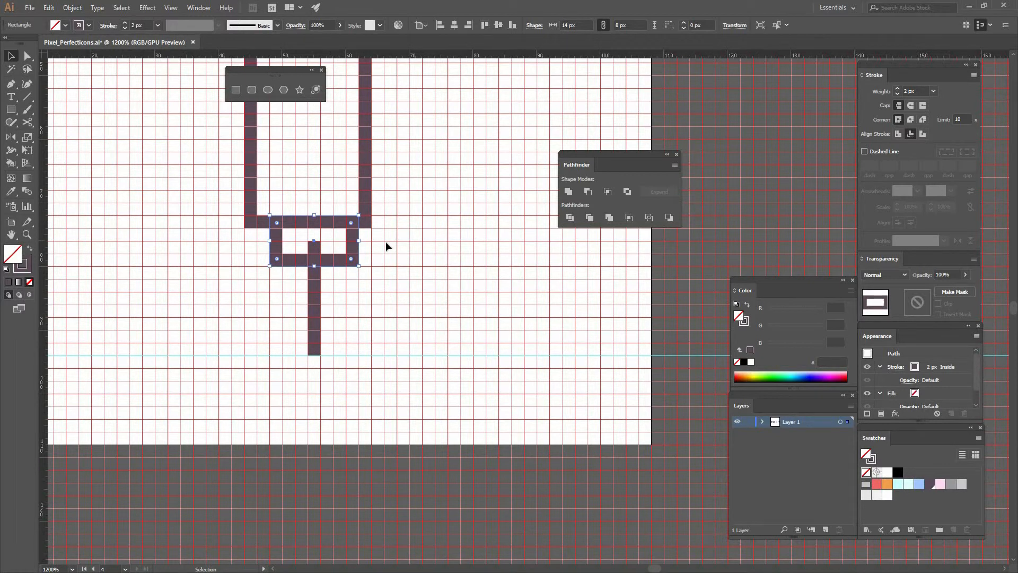
# - Widen the body to 22 px by moving only its right-hand anchor points outward, so that it is centered over the stem
pyautogui.click(367, 169)
pyautogui.moveTo(375, 166); pyautogui.dragTo(362, 348)
pyautogui.press('a')
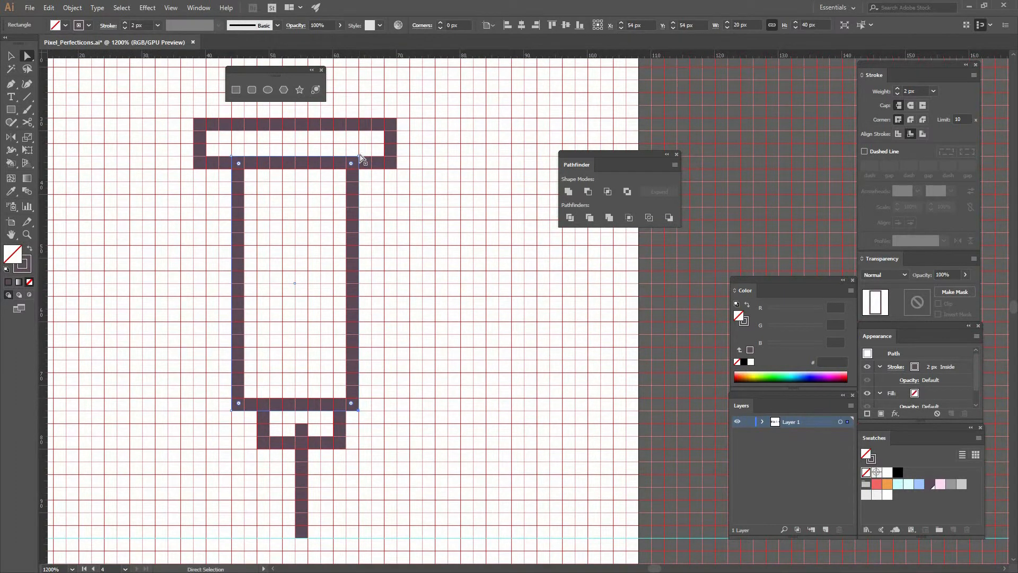
pyautogui.click(359, 157)
pyautogui.moveTo(359, 157); pyautogui.dragTo(382, 157)
pyautogui.hotkey('ctrl', 'z')
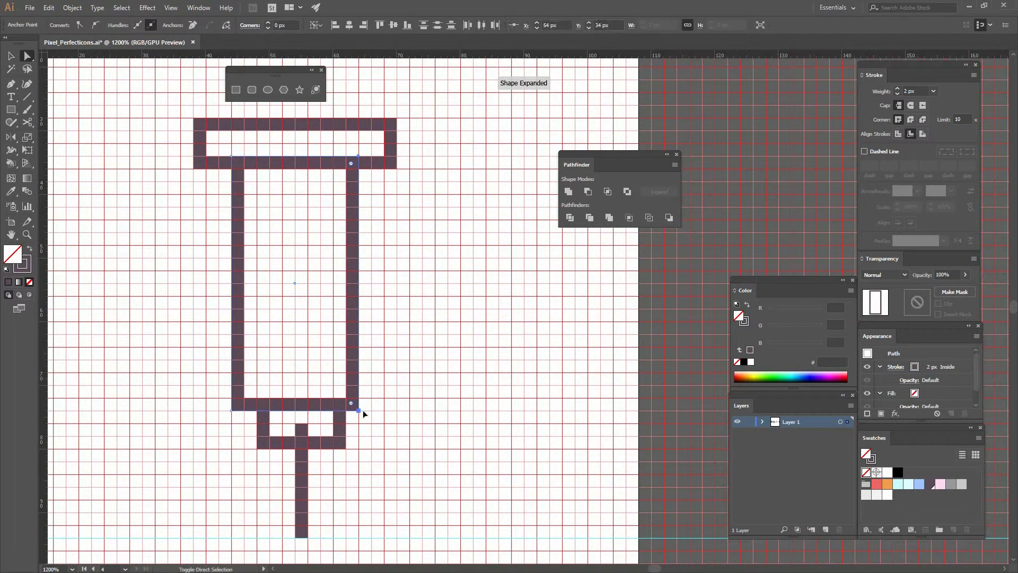
pyautogui.click(397, 349)
# - Center the top bar horizontally over the body, using the body as the key object
pyautogui.press('v')
pyautogui.moveTo(328, 244); pyautogui.dragTo(326, 301)
pyautogui.click(370, 248)
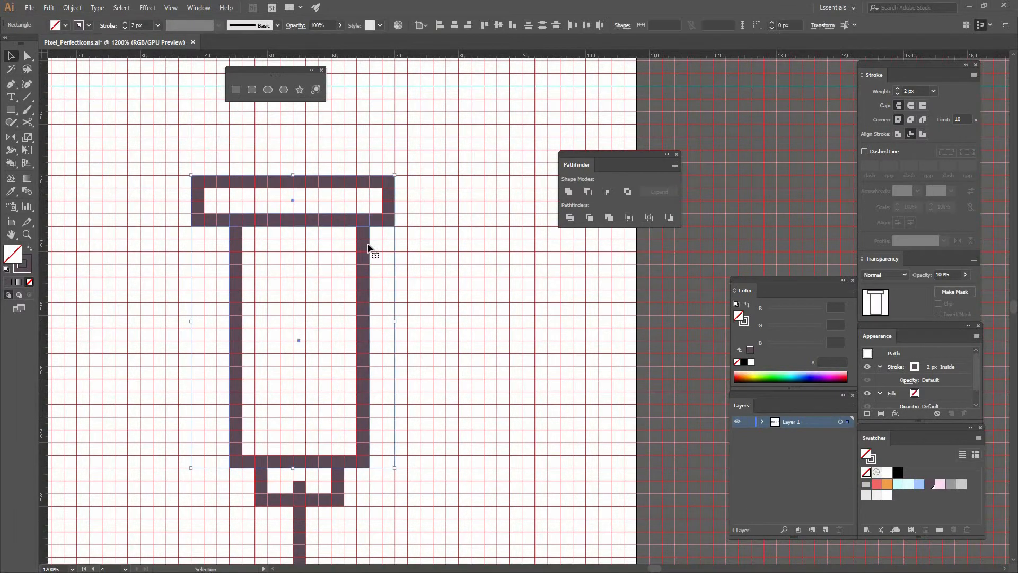
pyautogui.press('Right')
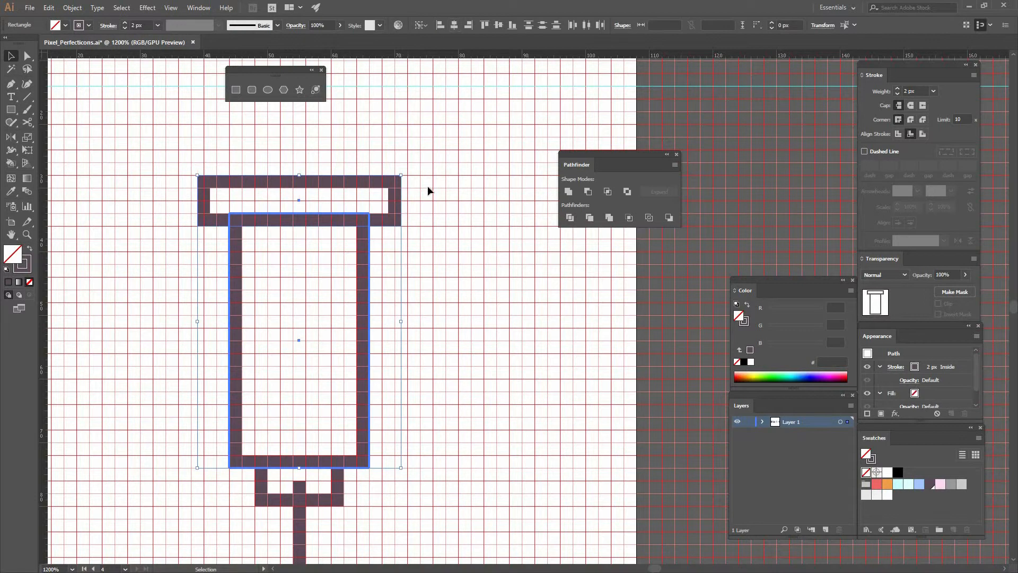
pyautogui.click(406, 197)
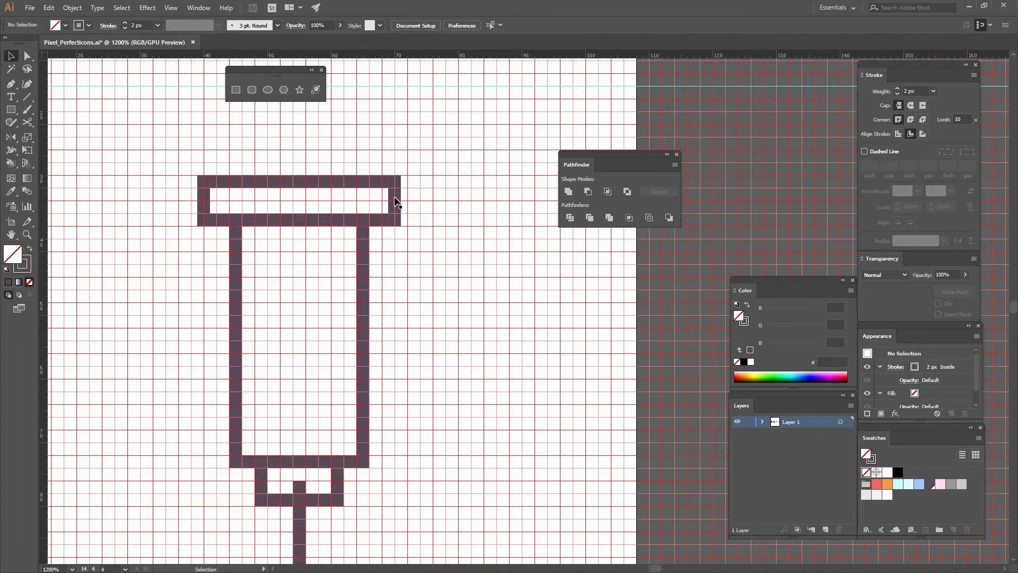
# - Widen the top bar by 1 px on each side
pyautogui.click(396, 200)
pyautogui.moveTo(400, 201); pyautogui.dragTo(408, 201)
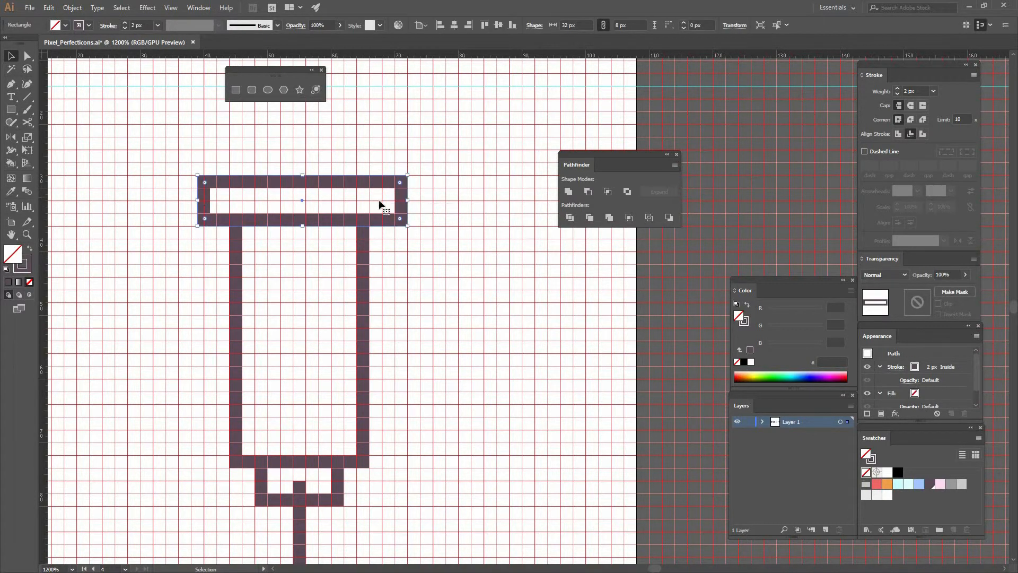
pyautogui.moveTo(197, 202); pyautogui.dragTo(191, 202)
pyautogui.click(380, 264)
# - Draw a solid collar about 10 px wide and 2 px high across the stem, directly beneath the neck
pyautogui.moveTo(301, 277); pyautogui.dragTo(308, 138)
pyautogui.moveTo(321, 301); pyautogui.dragTo(282, 199)
pyautogui.click(236, 90)
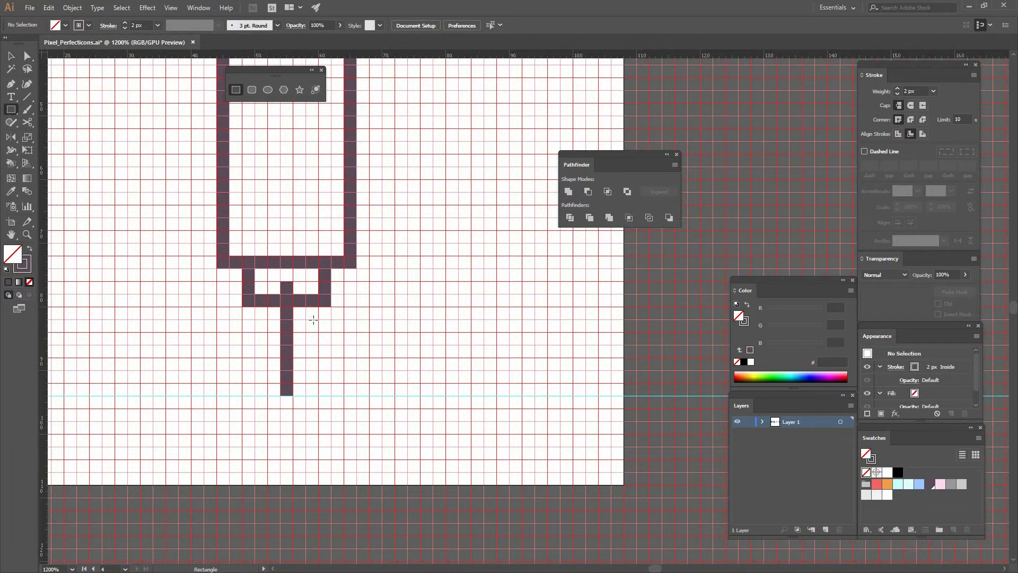
pyautogui.moveTo(318, 319)
pyautogui.mouseDown()
pyautogui.moveTo(267, 306)
pyautogui.moveTo(277, 314)
pyautogui.moveTo(255, 313)
pyautogui.moveTo(288, 313)
pyautogui.mouseUp()
pyautogui.press('v')
# - Shorten the stem from its upper end so that it no longer protrudes into the neck
pyautogui.click(335, 310)
pyautogui.click(288, 282)
pyautogui.click(394, 304)
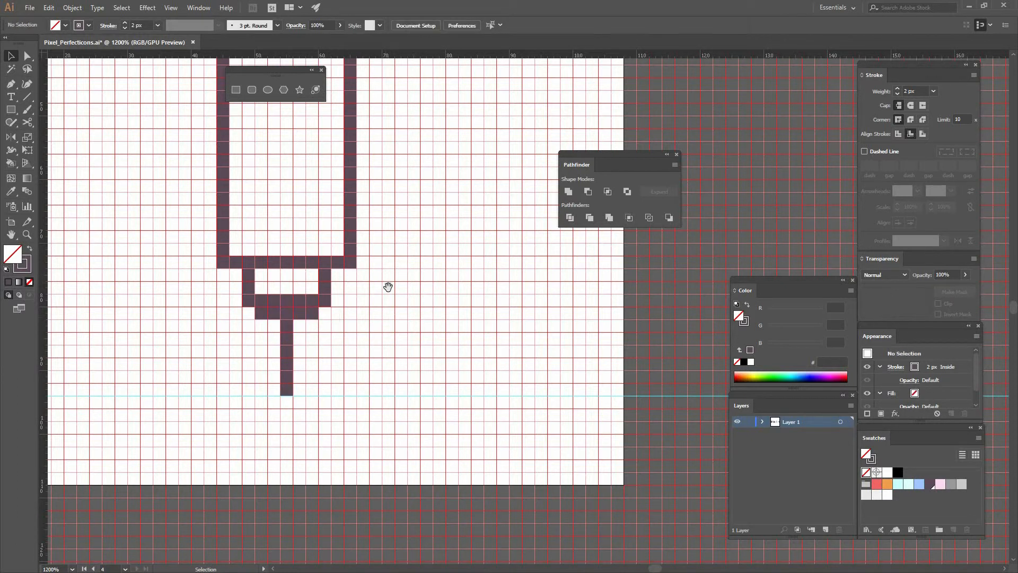
# - Move the body's lower anchor points, the neck, the collar and the stem's upper end up together by 4 px
pyautogui.moveTo(390, 352); pyautogui.dragTo(386, 409)
pyautogui.press('a')
pyautogui.click(381, 370)
pyautogui.moveTo(379, 352); pyautogui.dragTo(381, 346)
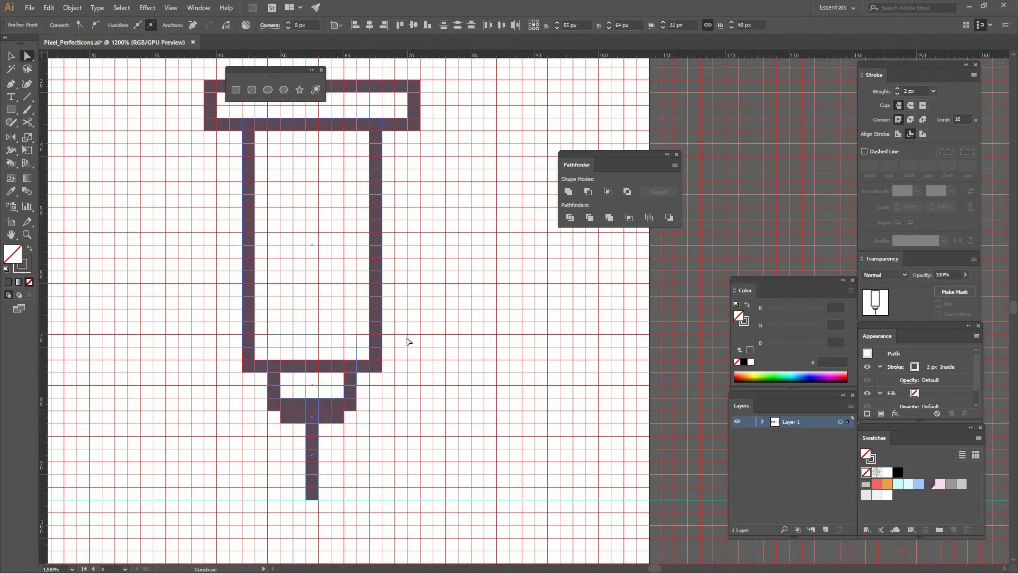
pyautogui.click(407, 321)
pyautogui.moveTo(401, 298); pyautogui.dragTo(409, 334)
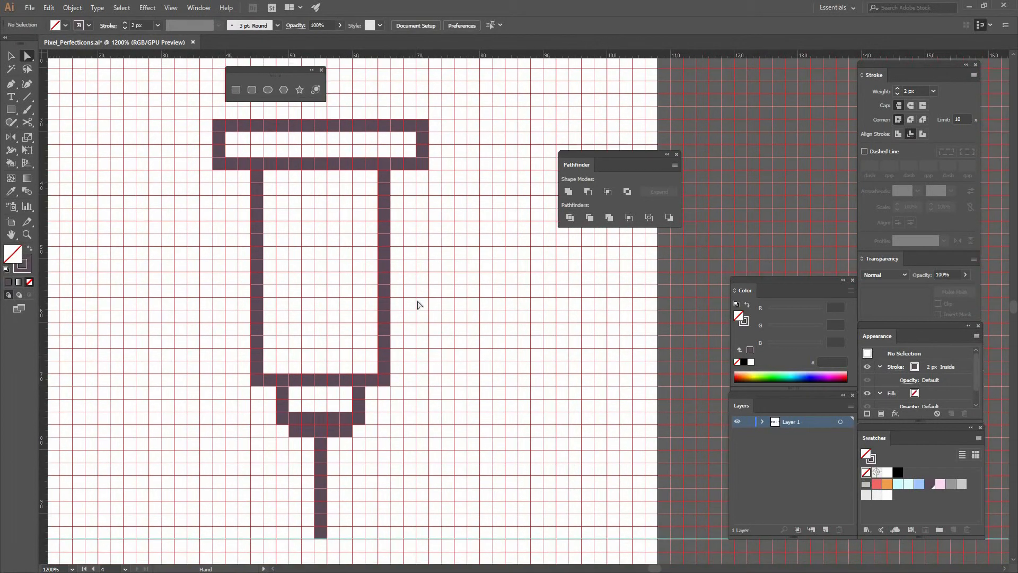
# - Add two groups of 2 px high graduation marks along the body's right inner wall, each with two about 6 px wide above one about 10 px wide
pyautogui.click(234, 91)
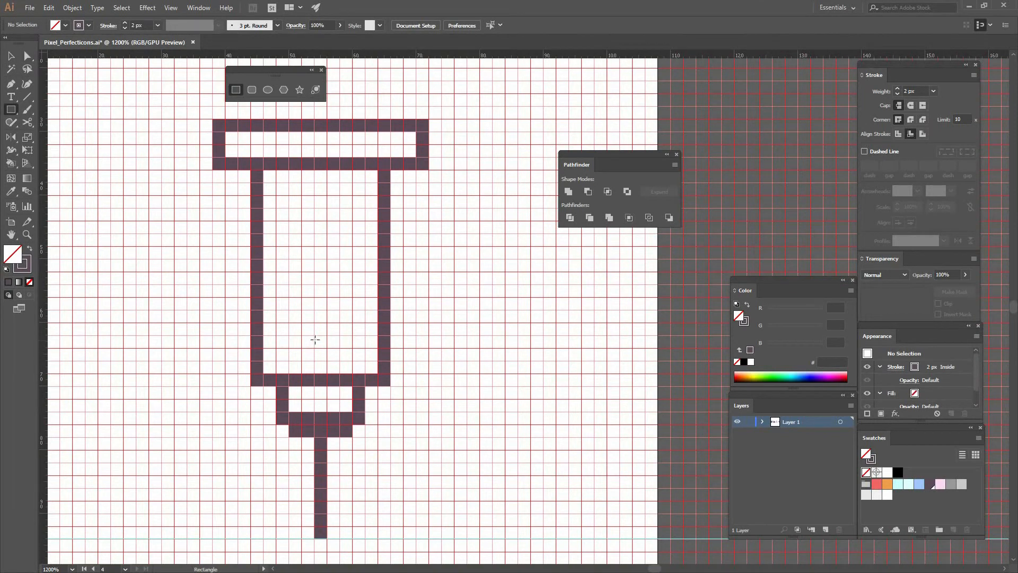
pyautogui.moveTo(379, 348)
pyautogui.mouseDown()
pyautogui.moveTo(313, 336)
pyautogui.moveTo(354, 341)
pyautogui.moveTo(352, 317)
pyautogui.moveTo(313, 317)
pyautogui.moveTo(344, 317)
pyautogui.moveTo(370, 290)
pyautogui.moveTo(363, 343)
pyautogui.moveTo(354, 250)
pyautogui.mouseUp()
pyautogui.press('v')
pyautogui.click(362, 286)
pyautogui.click(368, 359)
pyautogui.click(424, 249)
pyautogui.moveTo(430, 300); pyautogui.dragTo(429, 348)
# - Draw a plunger cap rectangle 24 px wide and 6 px high above the wide bar, with its upper edge on the guide
pyautogui.scroll(6, 429, 347)
pyautogui.click(236, 89)
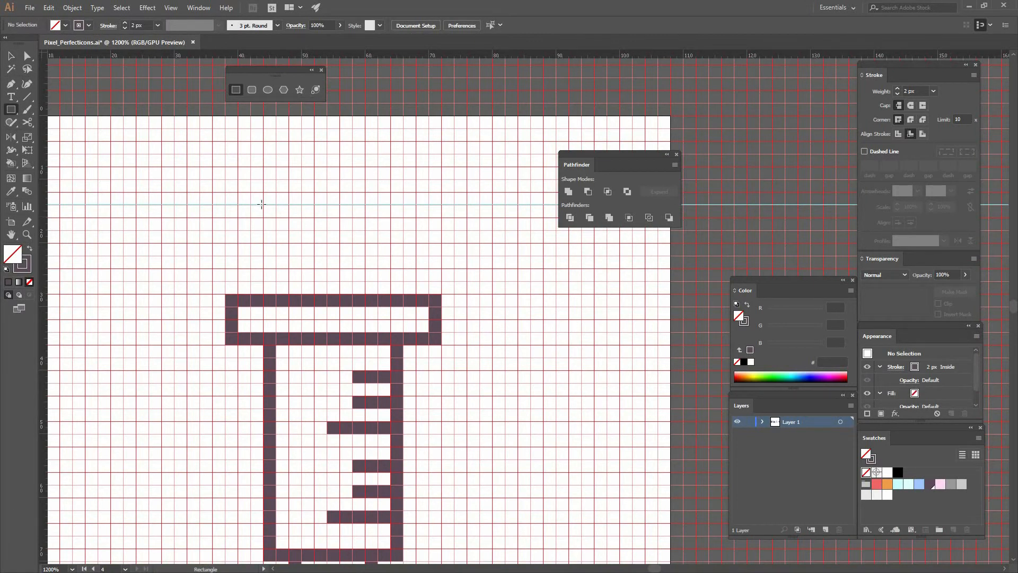
pyautogui.moveTo(263, 205); pyautogui.dragTo(416, 230)
# - Align the plunger cap and the wide bar on their horizontal centres
pyautogui.press('v')
pyautogui.moveTo(341, 231); pyautogui.dragTo(450, 249)
pyautogui.moveTo(345, 221); pyautogui.dragTo(438, 318)
pyautogui.click(440, 315)
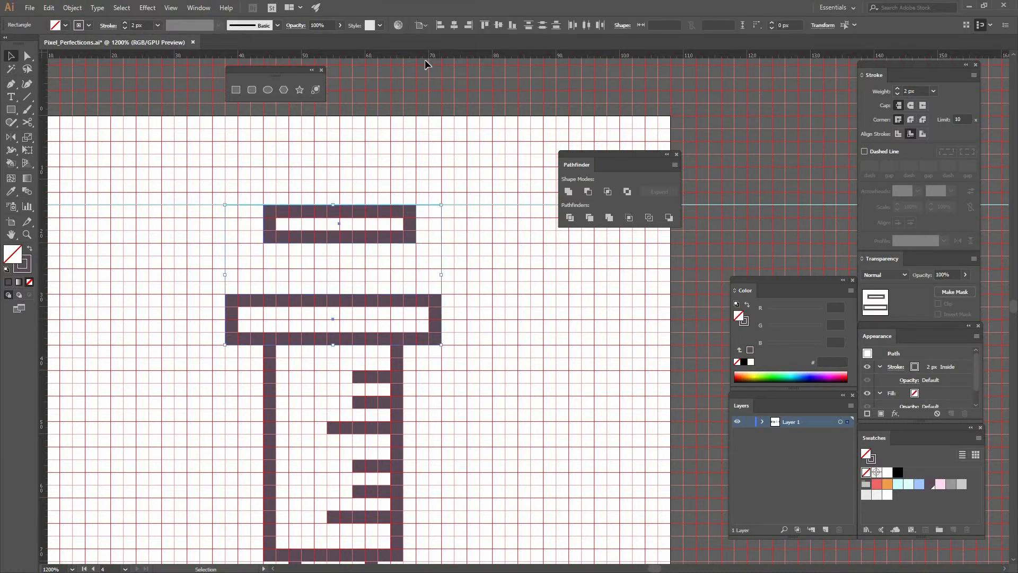
pyautogui.click(464, 180)
# - Narrow the plunger cap by 1 px on each side so its edges match the pixel grid
pyautogui.click(408, 224)
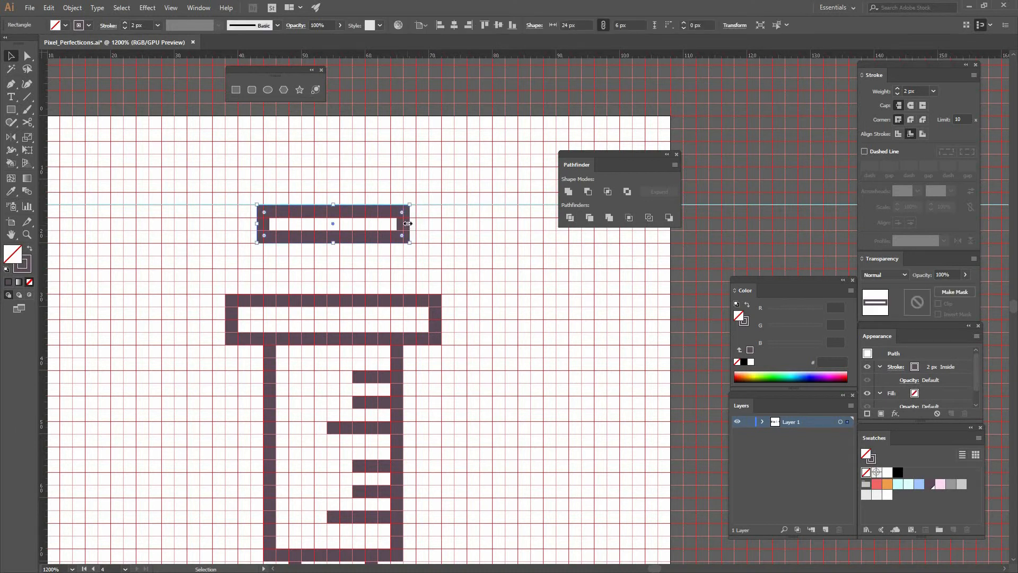
pyautogui.moveTo(402, 223); pyautogui.dragTo(396, 224)
pyautogui.moveTo(264, 224); pyautogui.dragTo(270, 224)
pyautogui.hotkey('ctrl', 'shift', 'a')
# - Draw a plunger rod about 8 px wide and 12 px high between the cap and the wide bar, and centre it horizontally with the bar
pyautogui.click(236, 89)
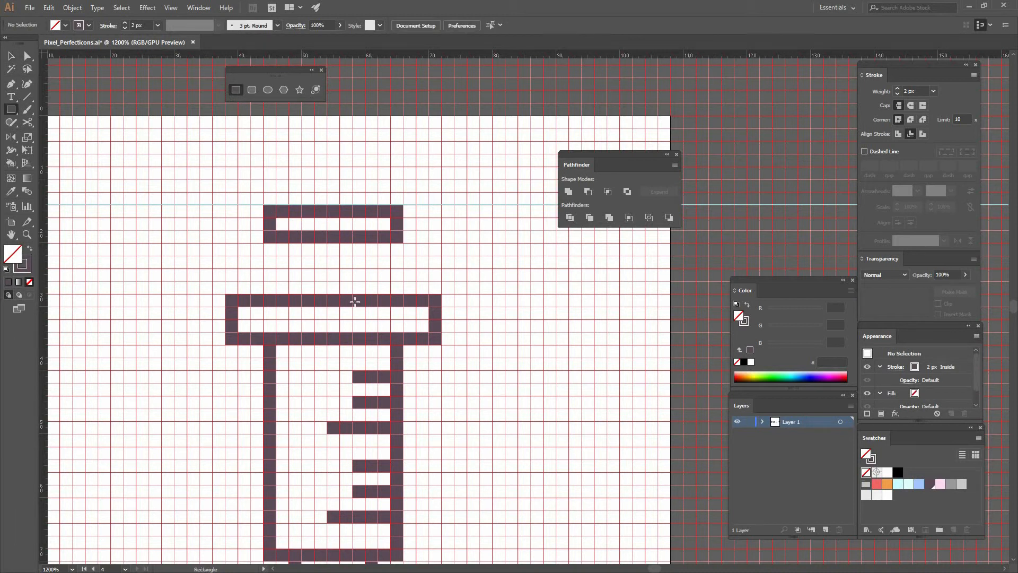
pyautogui.press('v')
pyautogui.moveTo(326, 273); pyautogui.dragTo(386, 302)
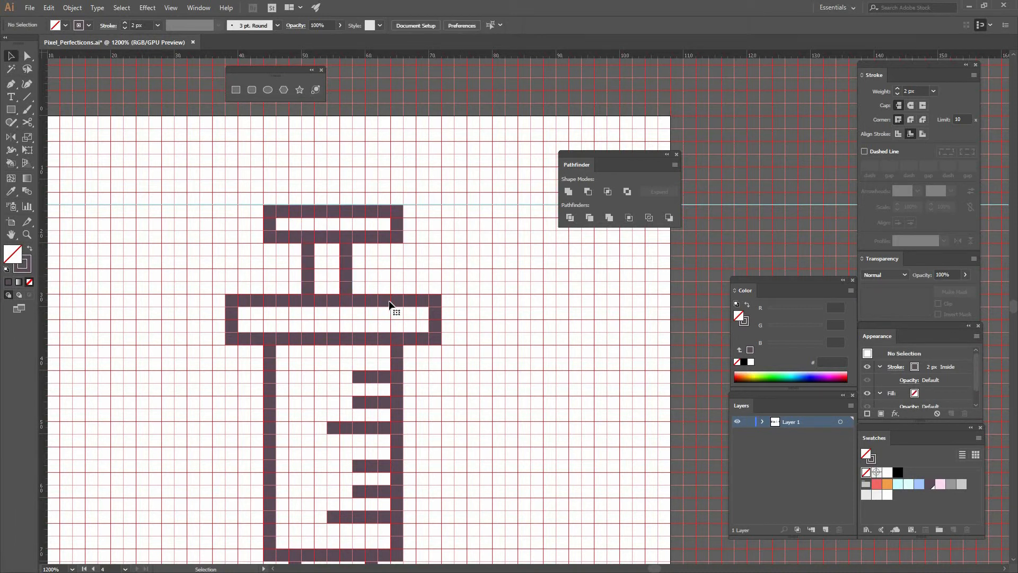
pyautogui.click(405, 294)
pyautogui.click(454, 25)
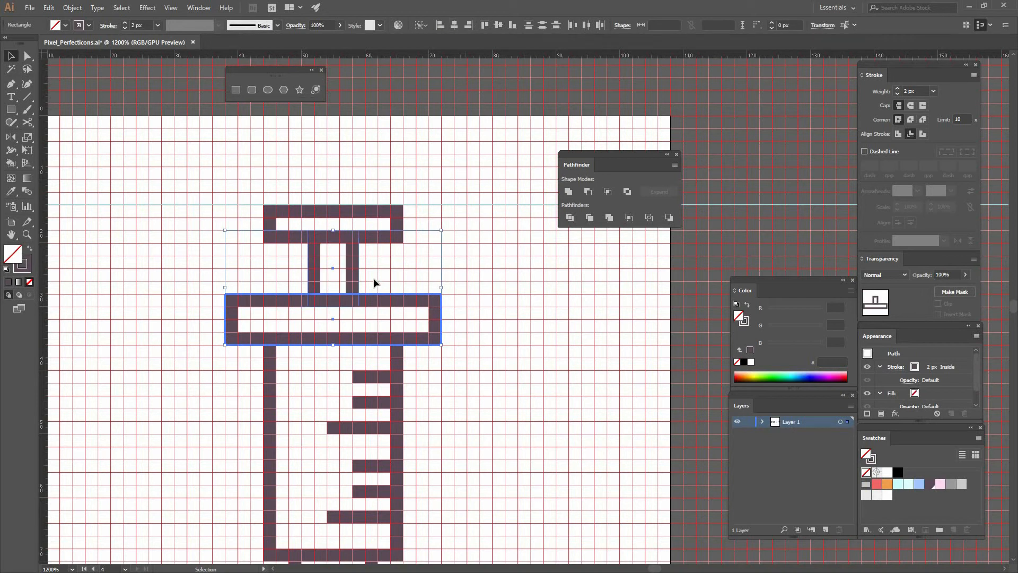
# - Widen the plunger rod by 1 px on each side so its edges match the pixel grid
pyautogui.click(363, 273)
pyautogui.click(360, 270)
pyautogui.moveTo(366, 271); pyautogui.dragTo(299, 269)
pyautogui.click(396, 268)
# - Select the whole syringe and move it 2 px to the left on its artboard
pyautogui.moveTo(396, 307); pyautogui.dragTo(420, 152)
pyautogui.scroll(-3, 359, 283)
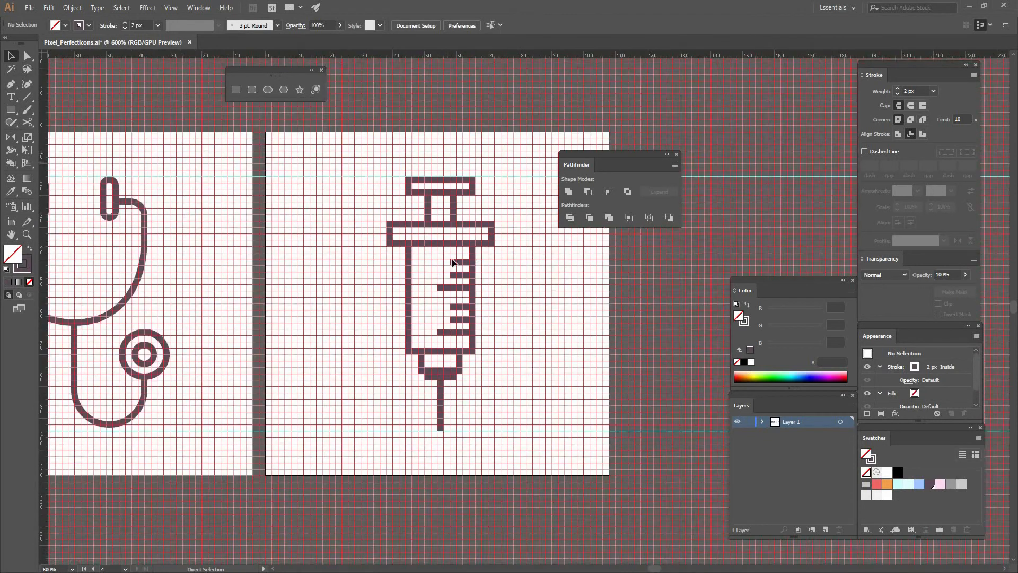
pyautogui.moveTo(402, 397); pyautogui.dragTo(291, 183)
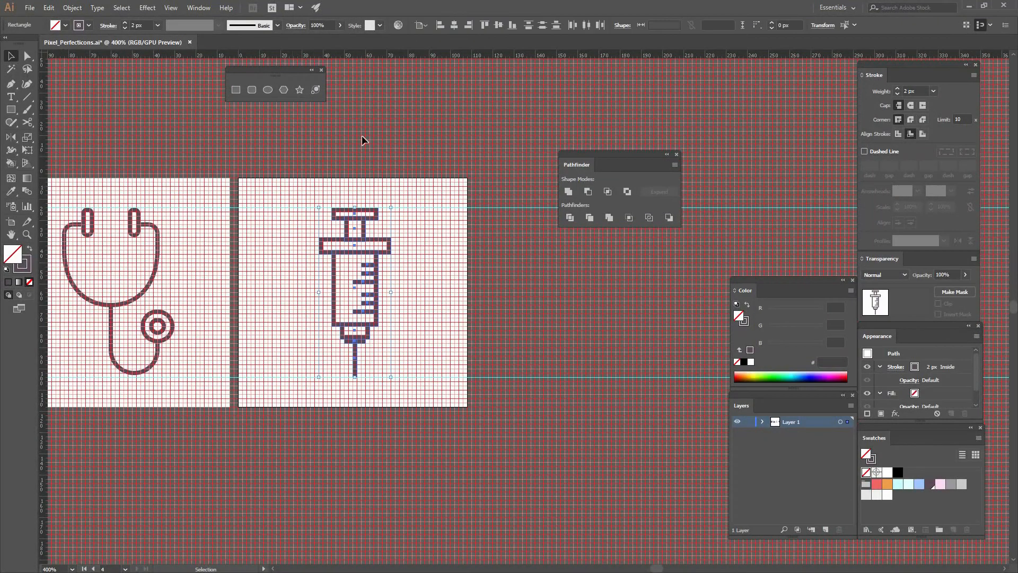
pyautogui.press('Left')
pyautogui.press('Left')
pyautogui.click(418, 258)
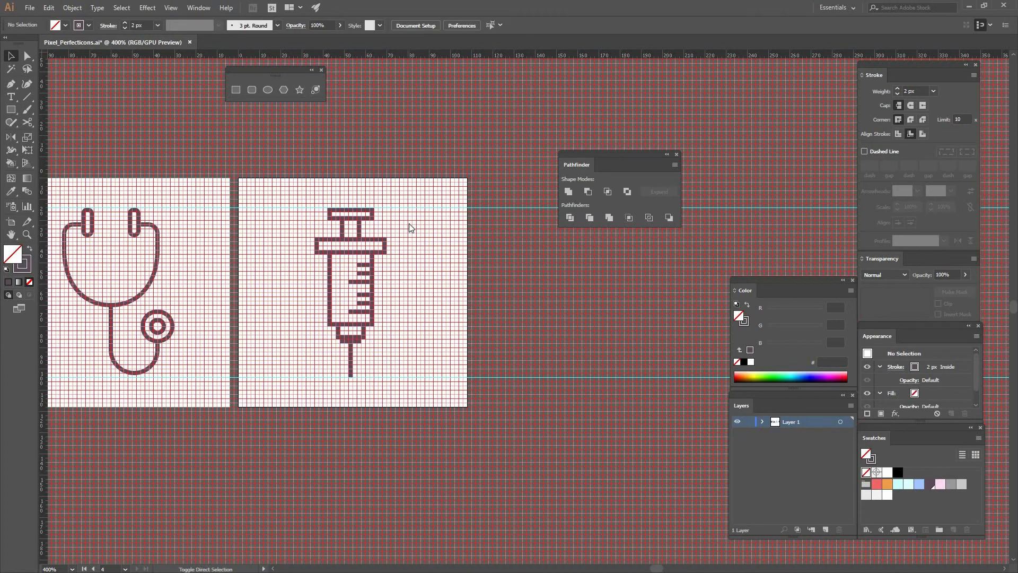
# - Preview the syringe icon in Save for Web at 800% and 50% zoom without exporting it
pyautogui.hotkey('ctrl', 'alt', 'shift', 's')
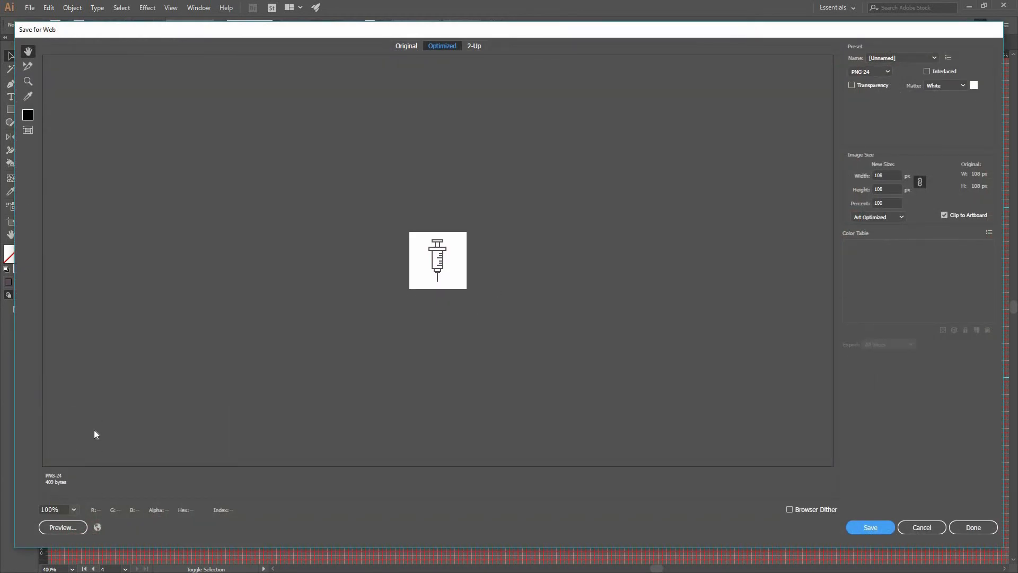
pyautogui.click(73, 509)
pyautogui.click(97, 404)
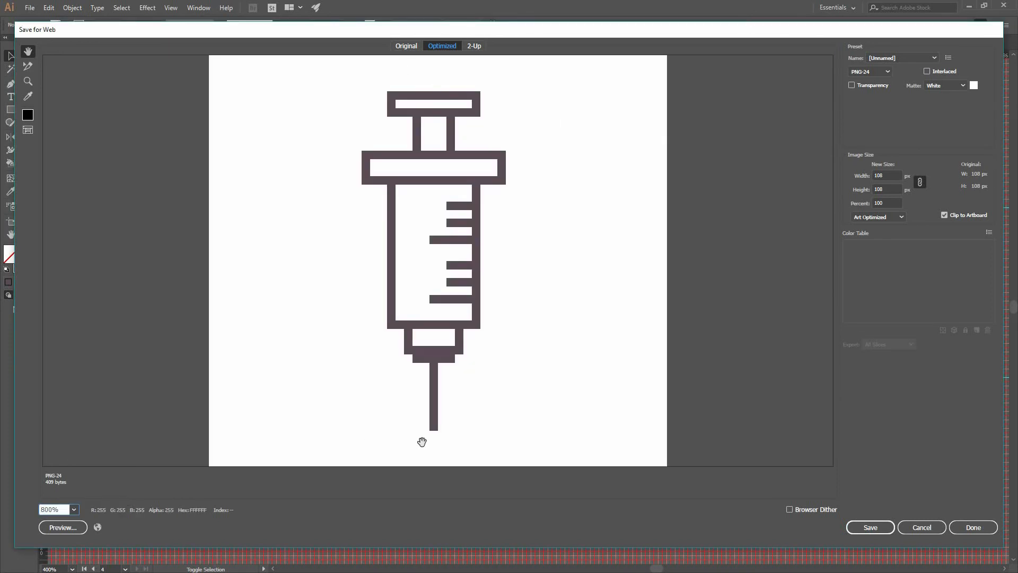
pyautogui.click(73, 509)
pyautogui.click(99, 465)
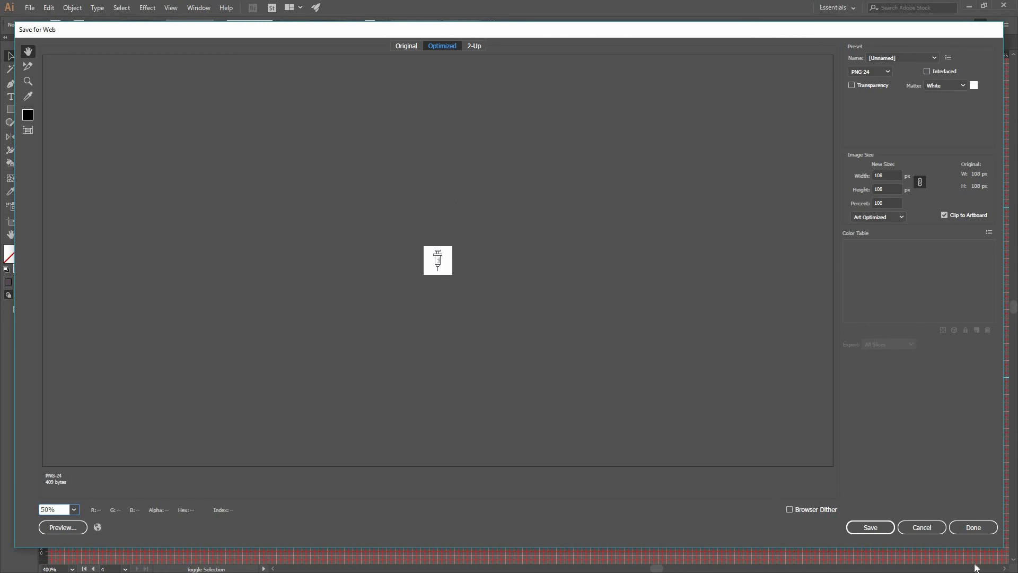
pyautogui.click(922, 527)
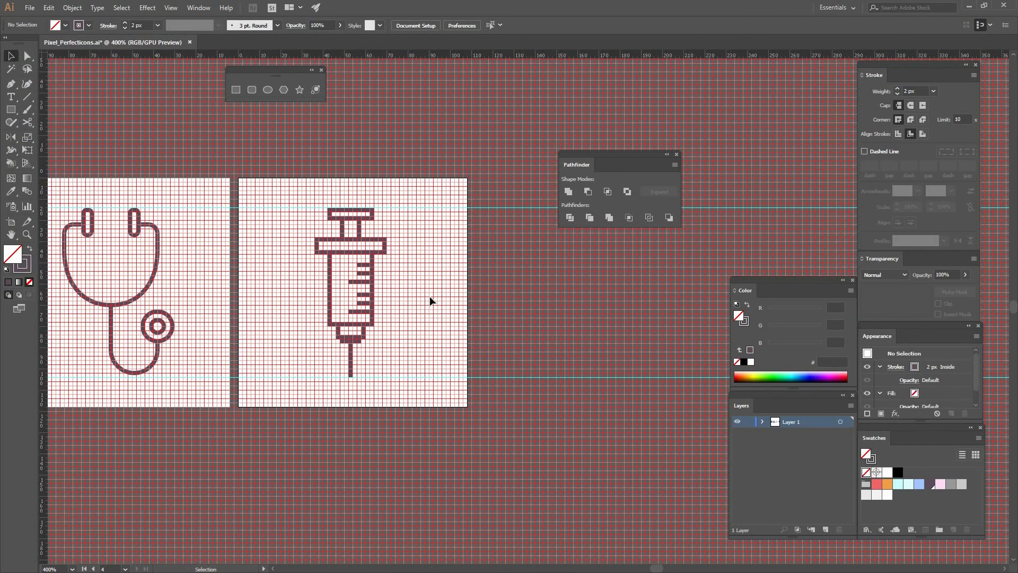